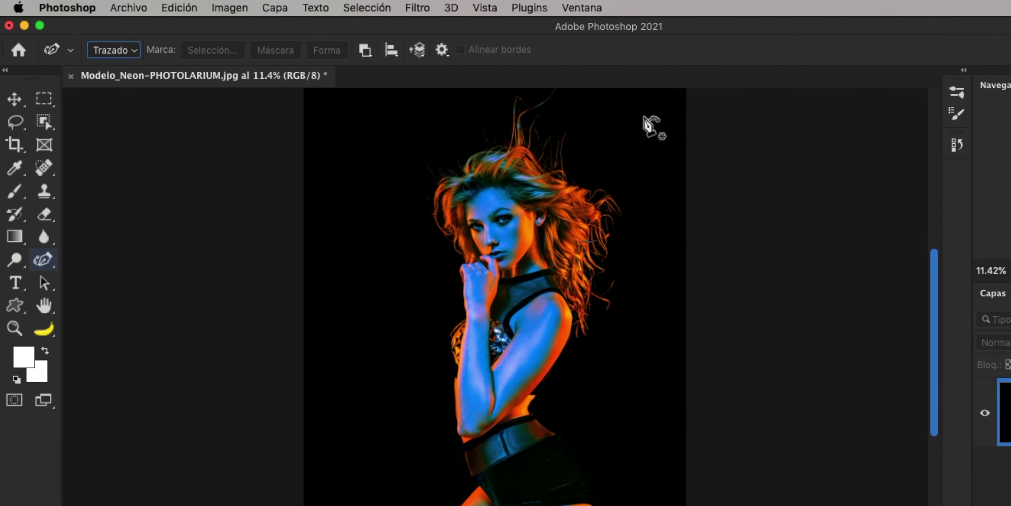
# Draw a six-point curved Pen path zigzagging from above her hair down to her left thigh.
pyautogui.click(619, 118)
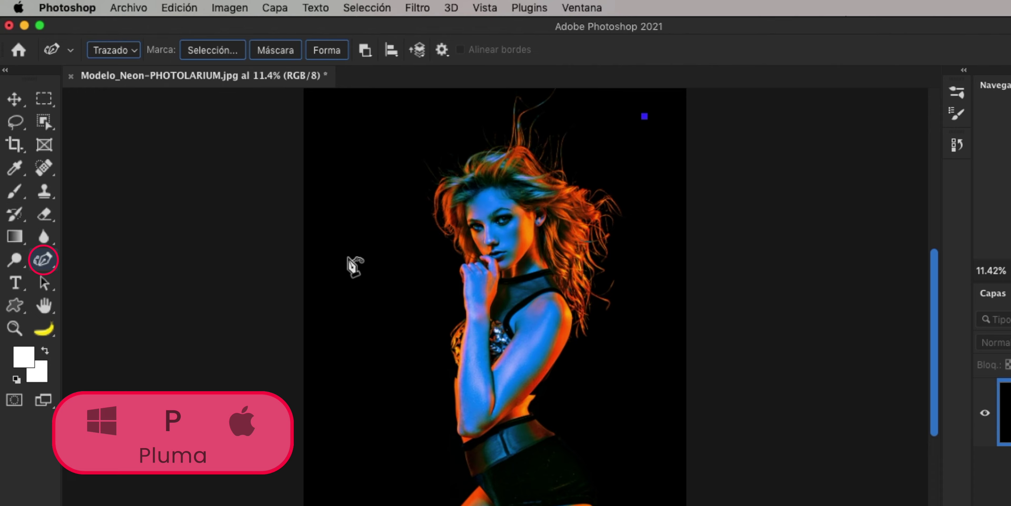
pyautogui.click(345, 259)
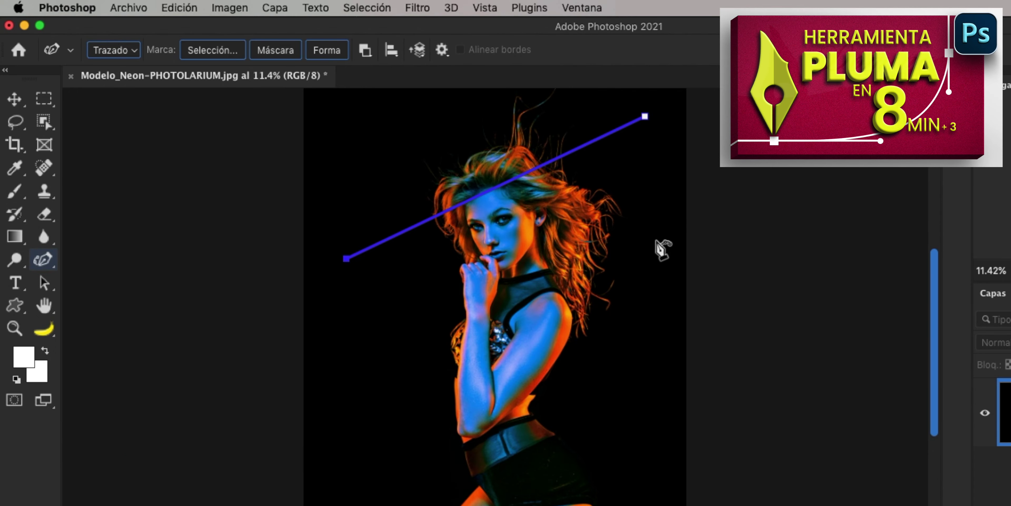
pyautogui.moveTo(659, 236); pyautogui.dragTo(663, 241)
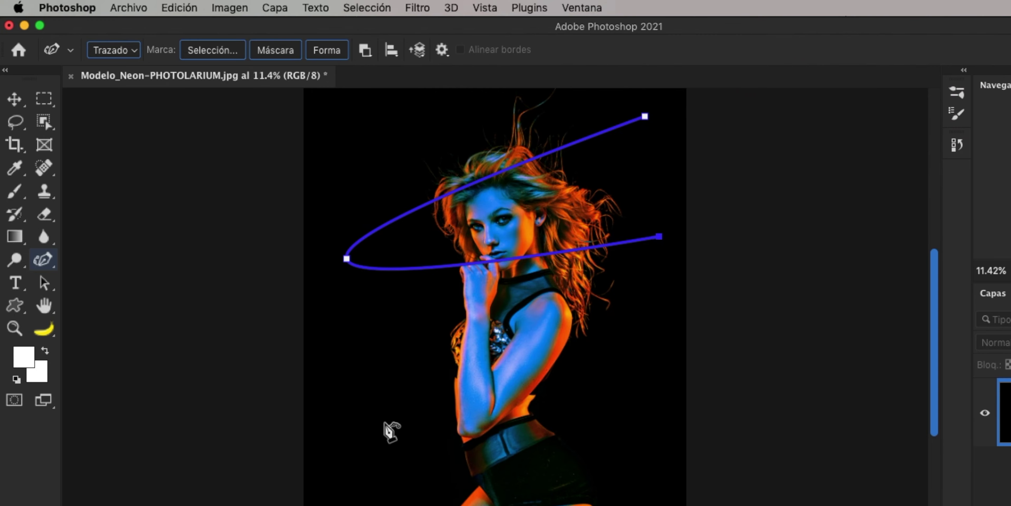
pyautogui.click(373, 422)
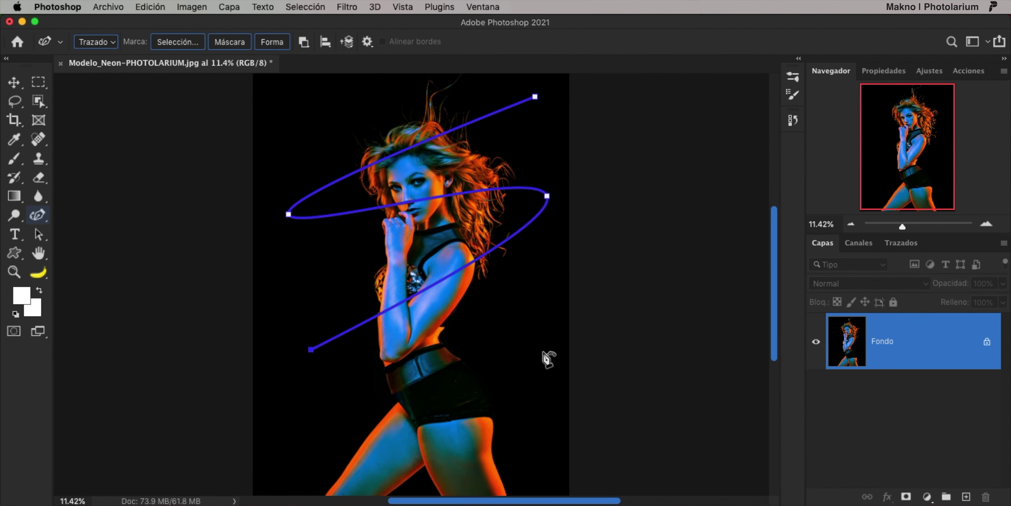
pyautogui.click(547, 352)
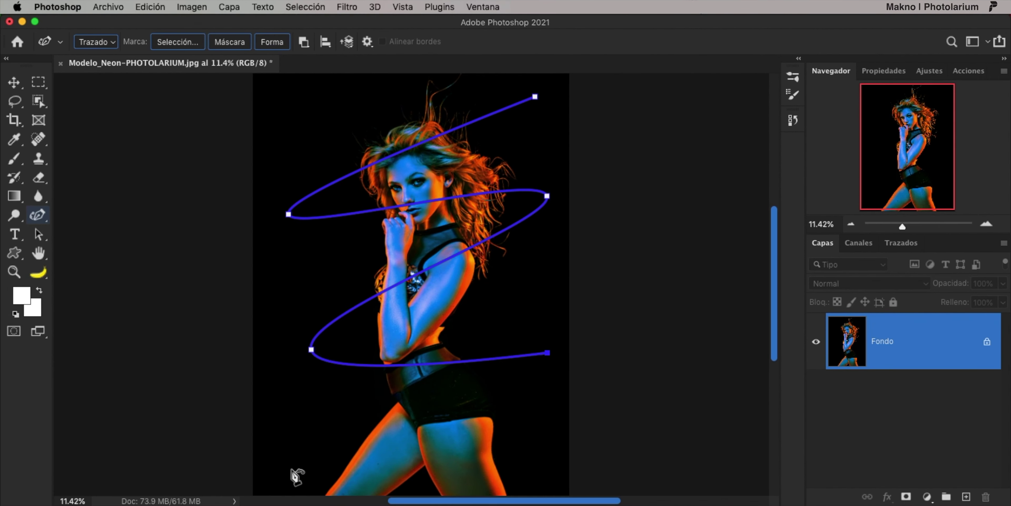
pyautogui.click(294, 468)
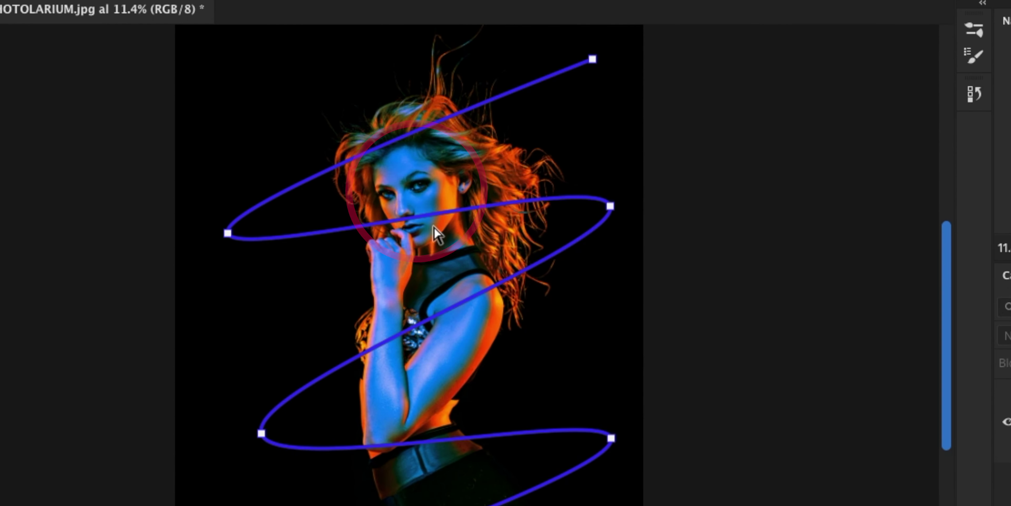
# Add an anchor on the upper-right loop and bend the middle and lower curves into rounded loops.
pyautogui.moveTo(426, 214); pyautogui.dragTo(428, 242)
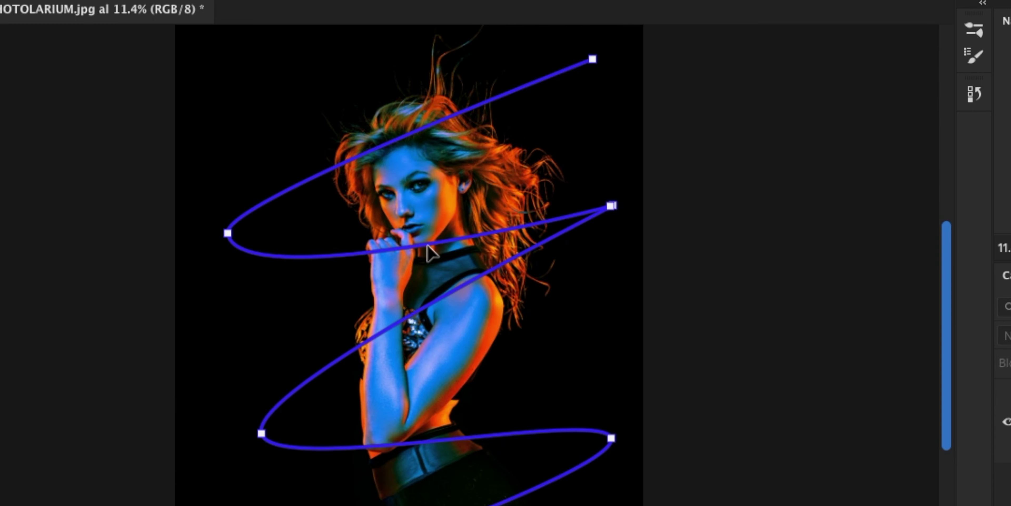
pyautogui.click(568, 225)
pyautogui.moveTo(571, 229)
pyautogui.mouseDown()
pyautogui.moveTo(619, 216)
pyautogui.moveTo(631, 243)
pyautogui.mouseUp()
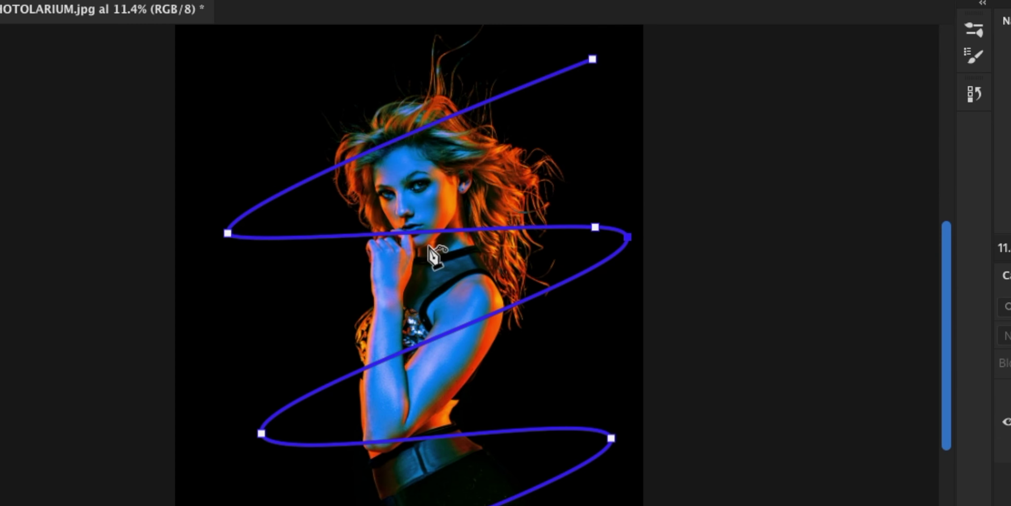
pyautogui.moveTo(413, 237); pyautogui.dragTo(416, 248)
pyautogui.moveTo(594, 231); pyautogui.dragTo(586, 234)
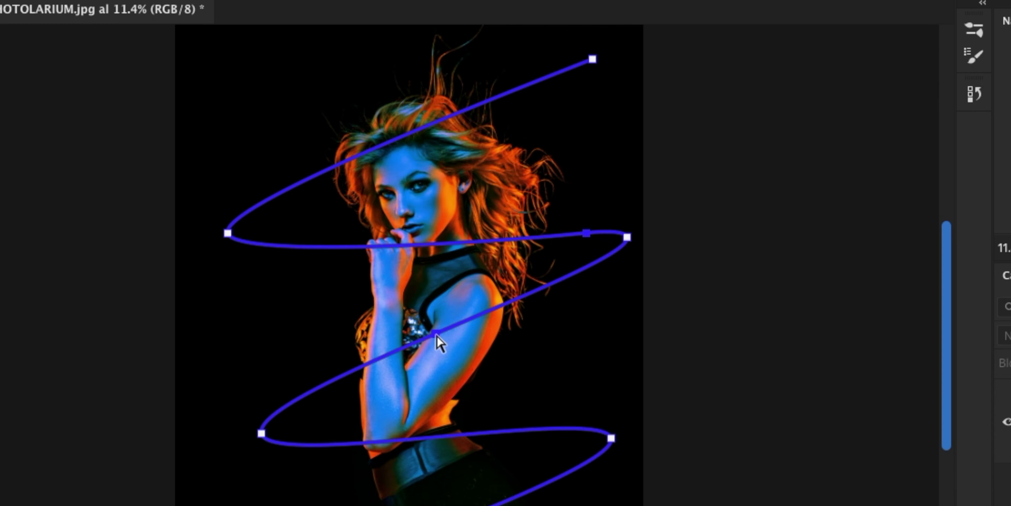
pyautogui.moveTo(438, 343); pyautogui.dragTo(440, 353)
pyautogui.moveTo(228, 233); pyautogui.dragTo(228, 258)
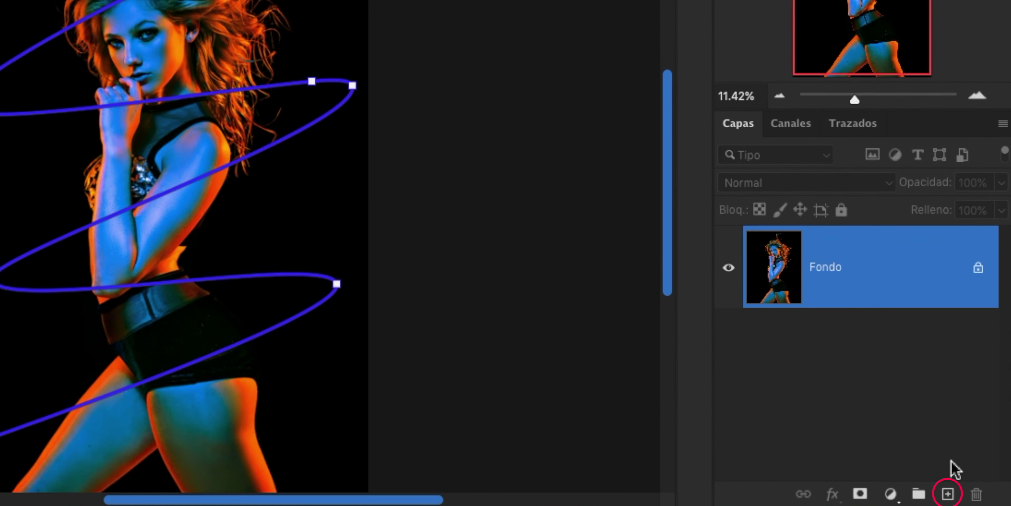
# Add an empty layer, Capa 1, and switch to the Brush tool with Brush Settings shown.
pyautogui.click(949, 492)
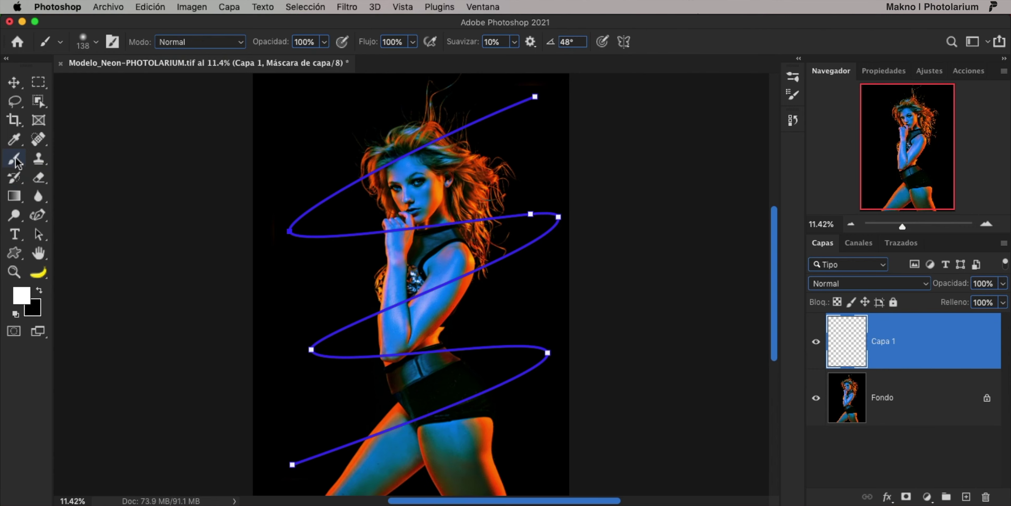
pyautogui.click(15, 161)
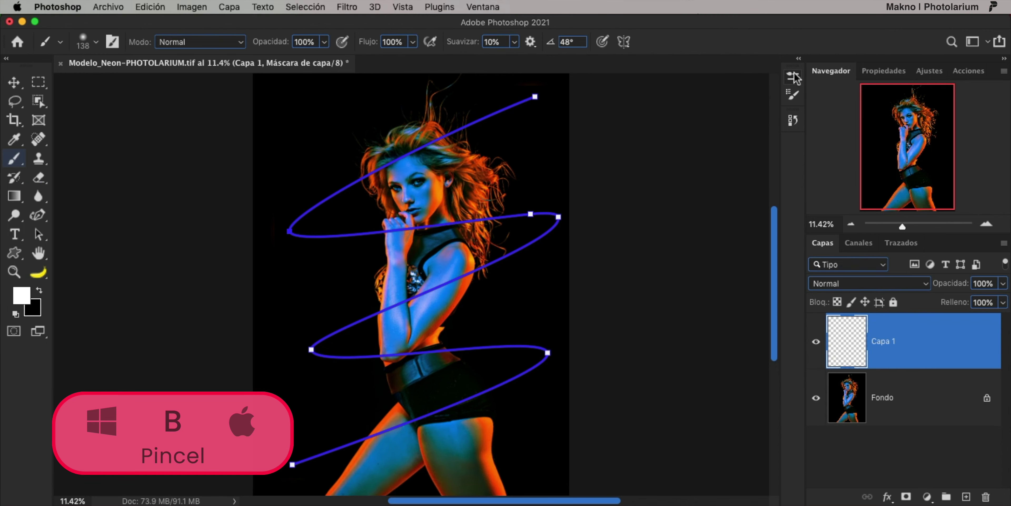
pyautogui.click(483, 7)
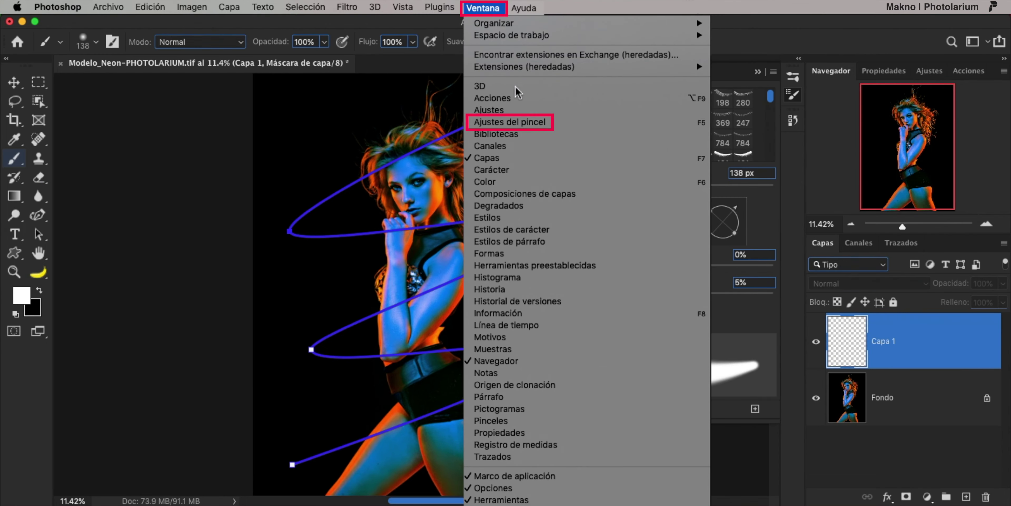
pyautogui.click(516, 125)
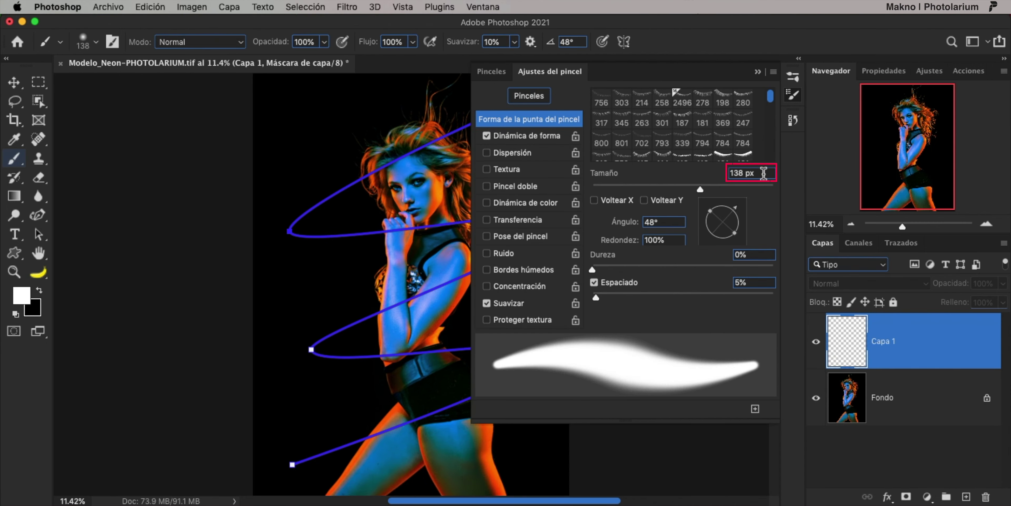
# Adjust brush size and hardness, and set Shape Dynamics size to Pen Pressure with 20% minimum diameter.
pyautogui.click(764, 173)
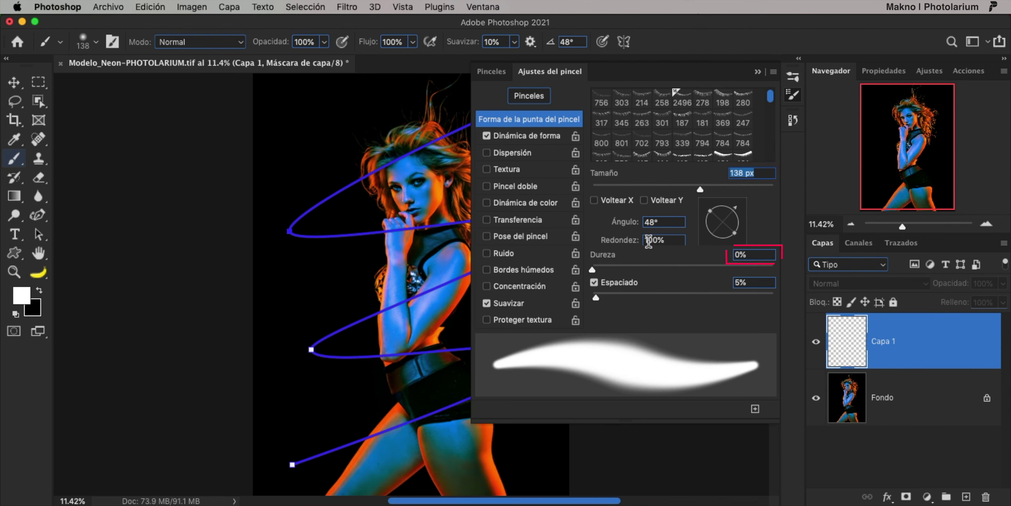
pyautogui.click(752, 255)
pyautogui.doubleClick(751, 256)
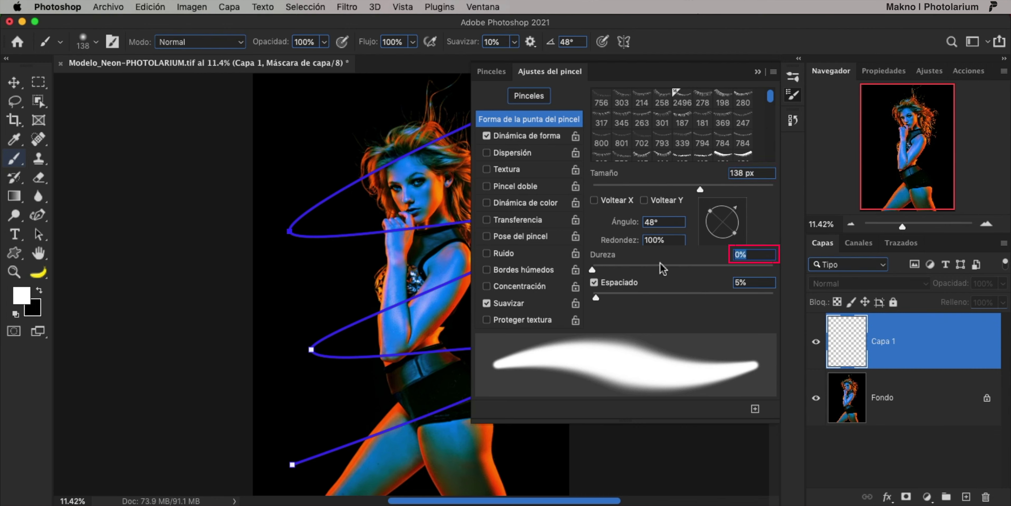
pyautogui.click(542, 137)
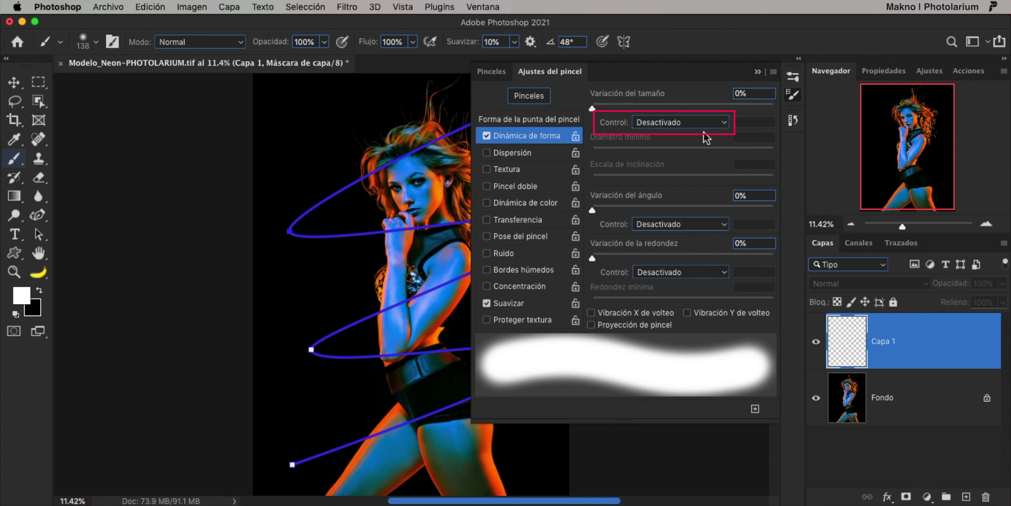
pyautogui.click(721, 123)
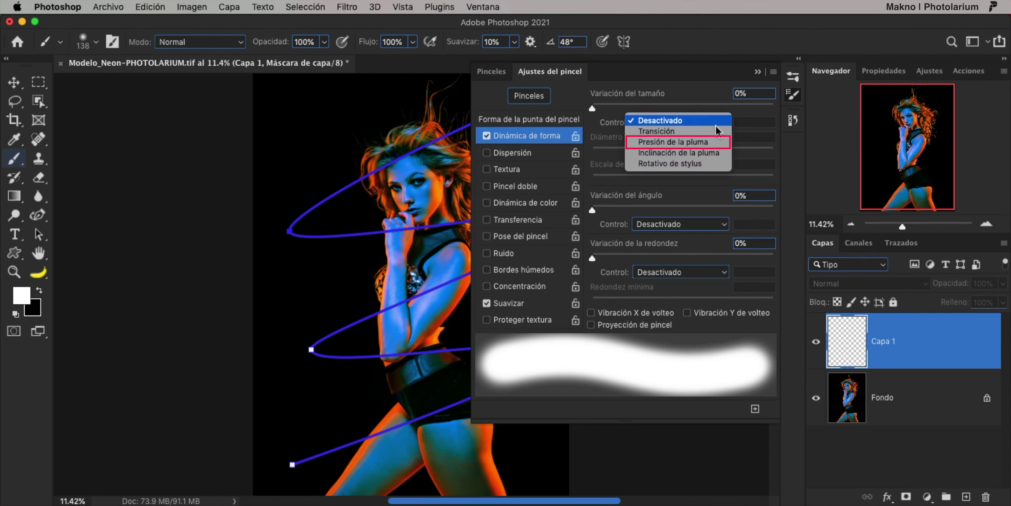
pyautogui.click(699, 143)
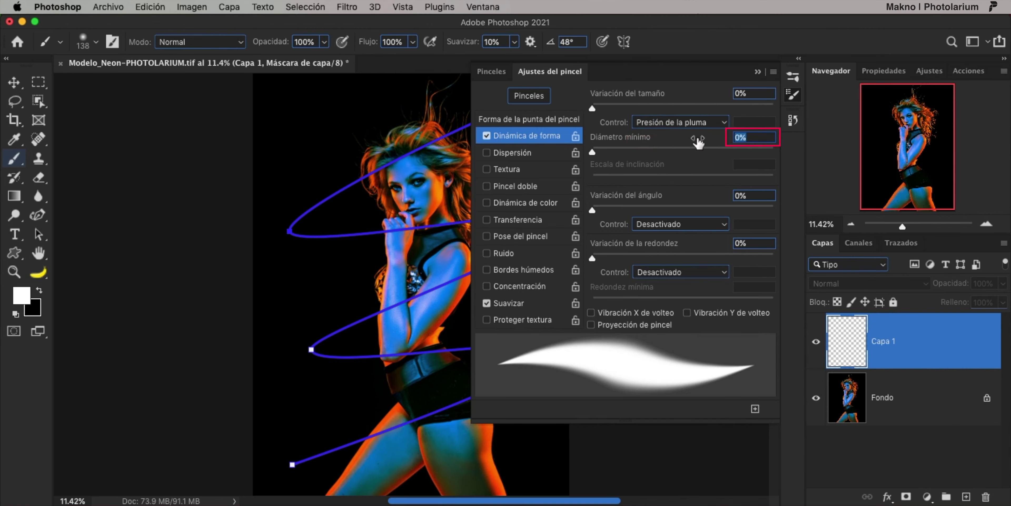
pyautogui.moveTo(698, 143); pyautogui.dragTo(708, 146)
pyautogui.write('20')
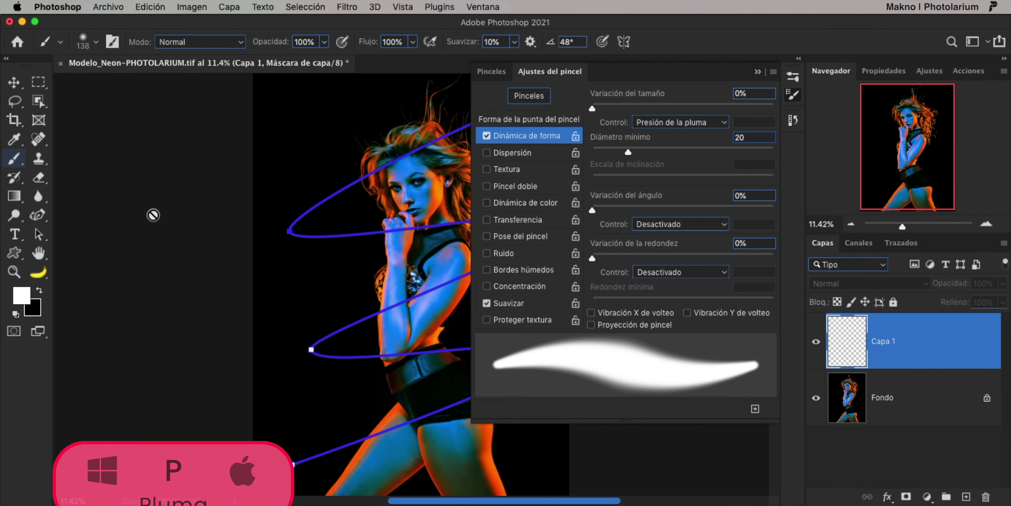
# Stroke the spiral path on Capa 1 with the Brush, using Simulate Pressure for a tapered line.
pyautogui.click(37, 217)
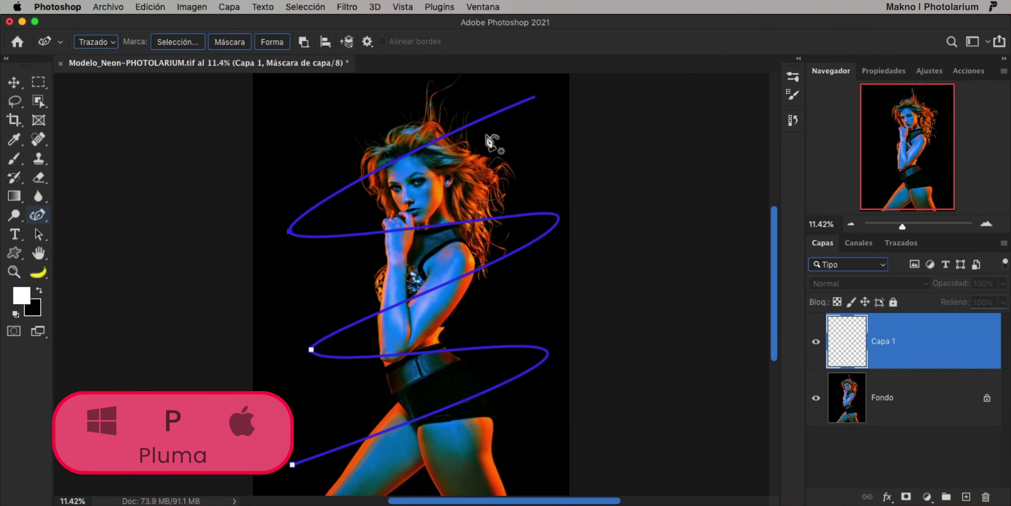
pyautogui.rightClick(492, 116)
pyautogui.rightClick(494, 119)
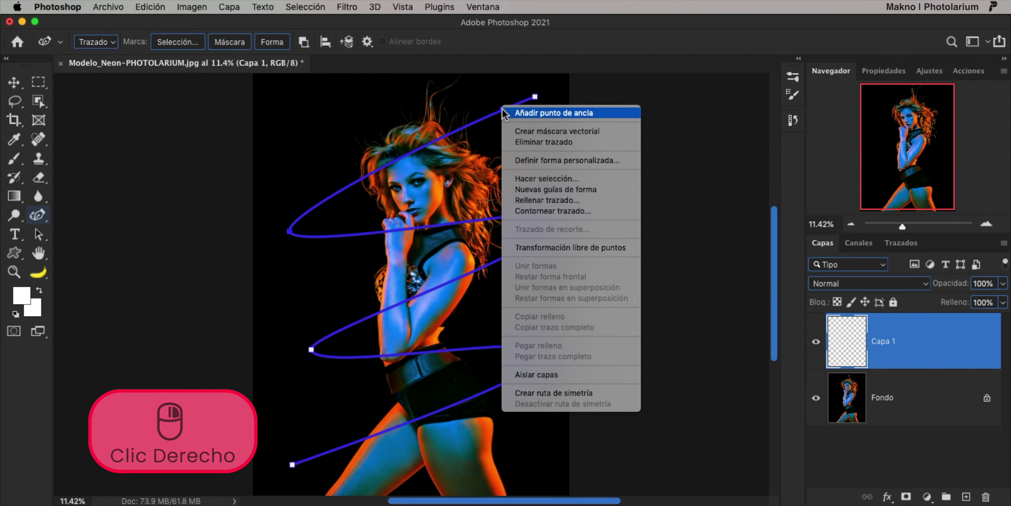
pyautogui.click(571, 211)
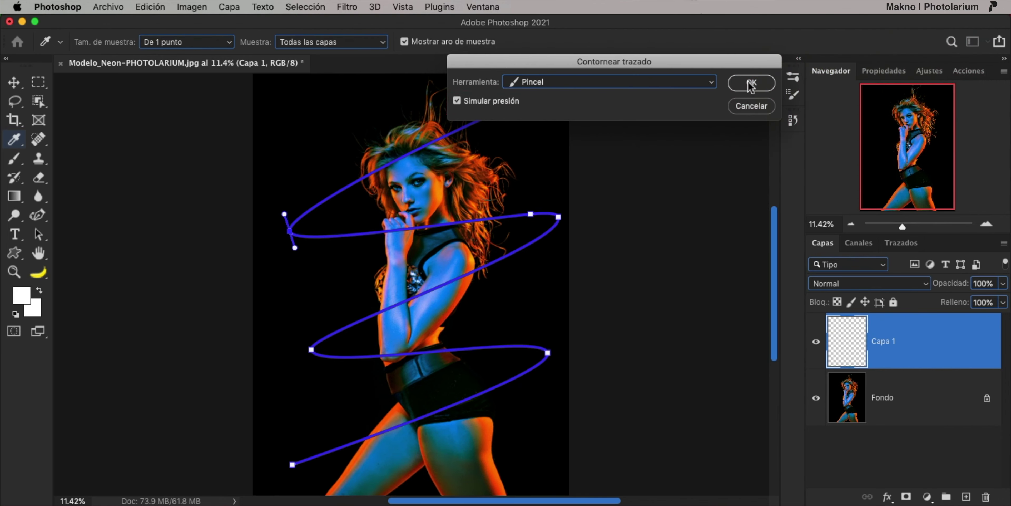
pyautogui.click(751, 84)
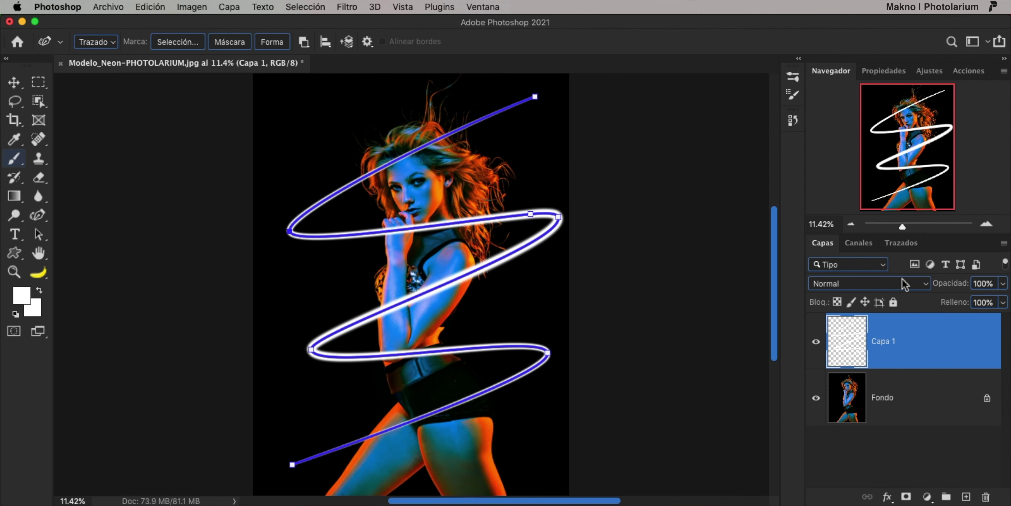
# Deselect the work path and give Capa 1 an orange Outer Glow: Linear Dodge, 95%, 6% spread, 250 px.
pyautogui.click(905, 247)
pyautogui.click(908, 334)
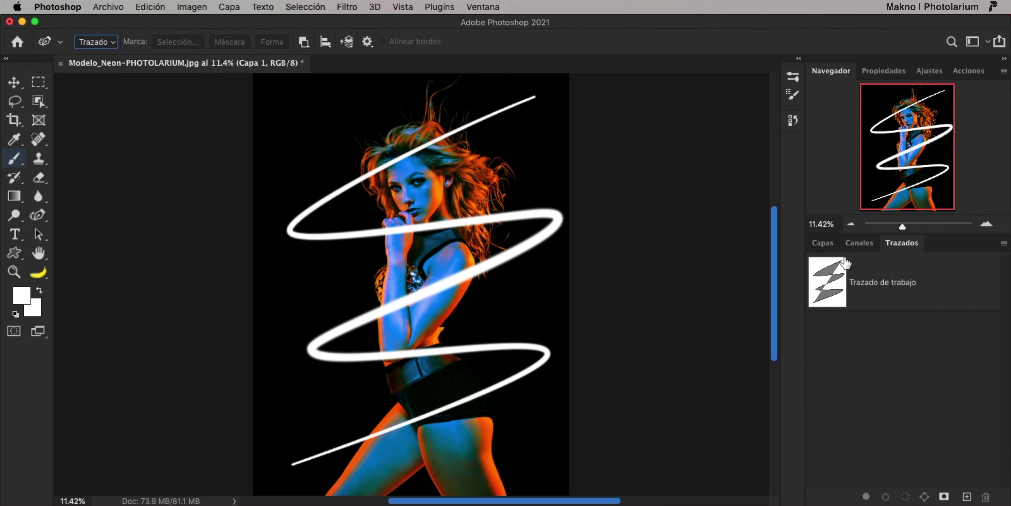
pyautogui.click(824, 245)
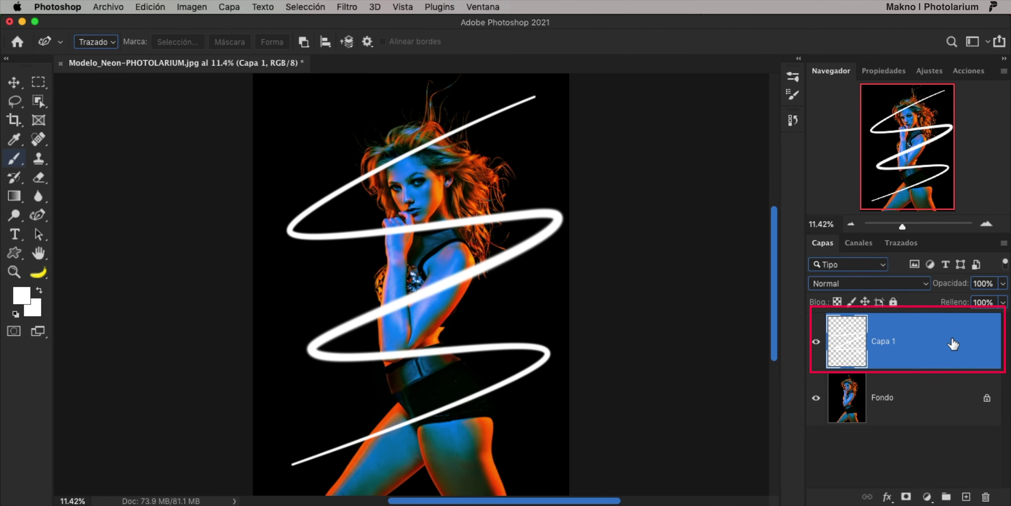
pyautogui.doubleClick(953, 344)
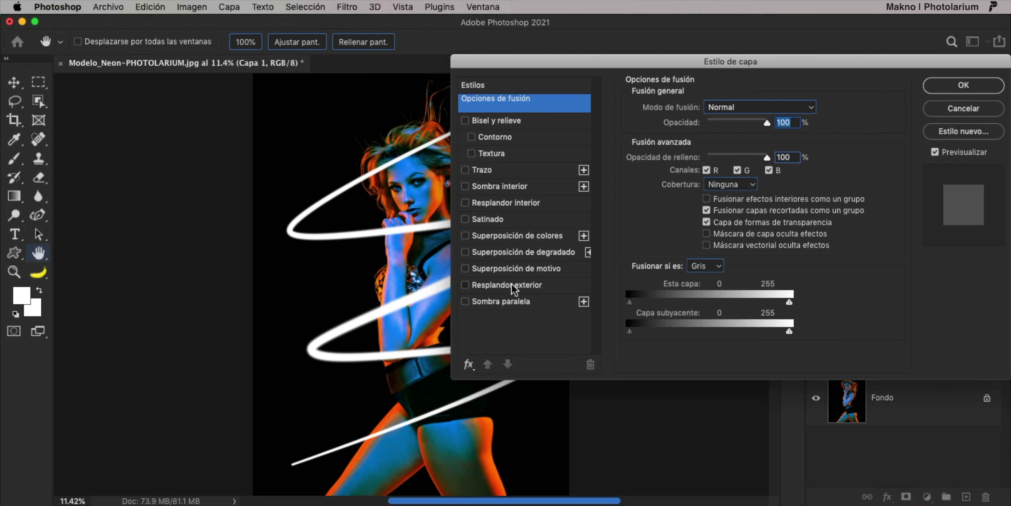
pyautogui.click(512, 285)
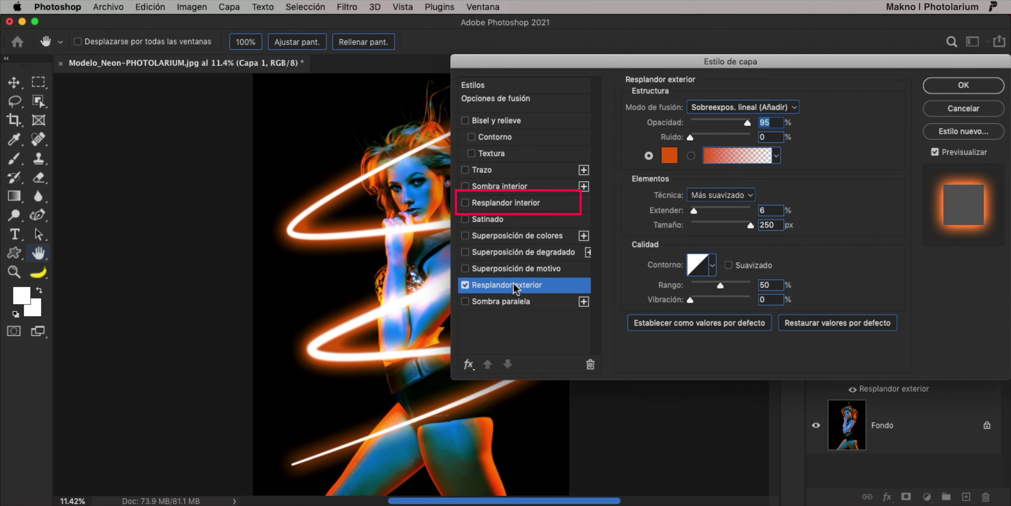
# Add an orange Inner Glow (Screen, 35%, Edge source, 2 px) and apply both glows.
pyautogui.click(523, 204)
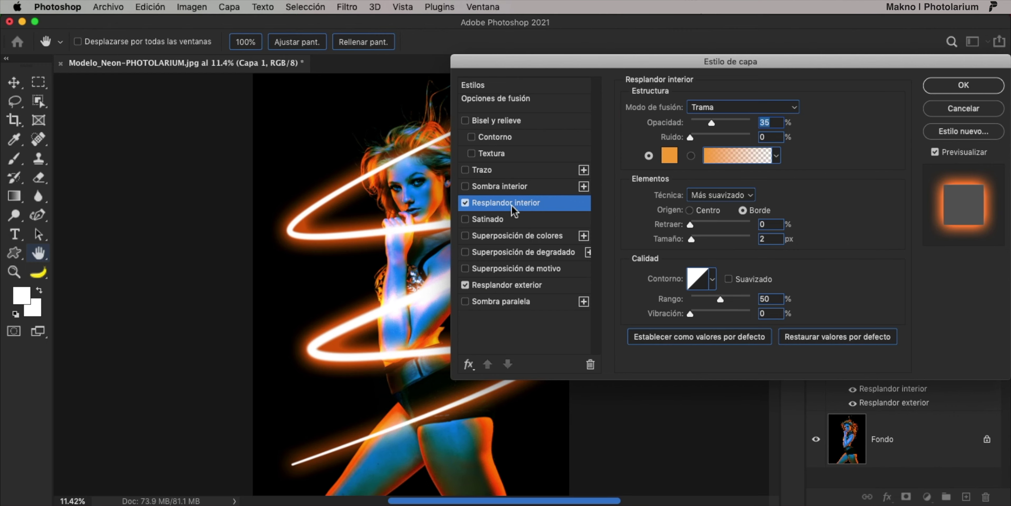
pyautogui.click(958, 87)
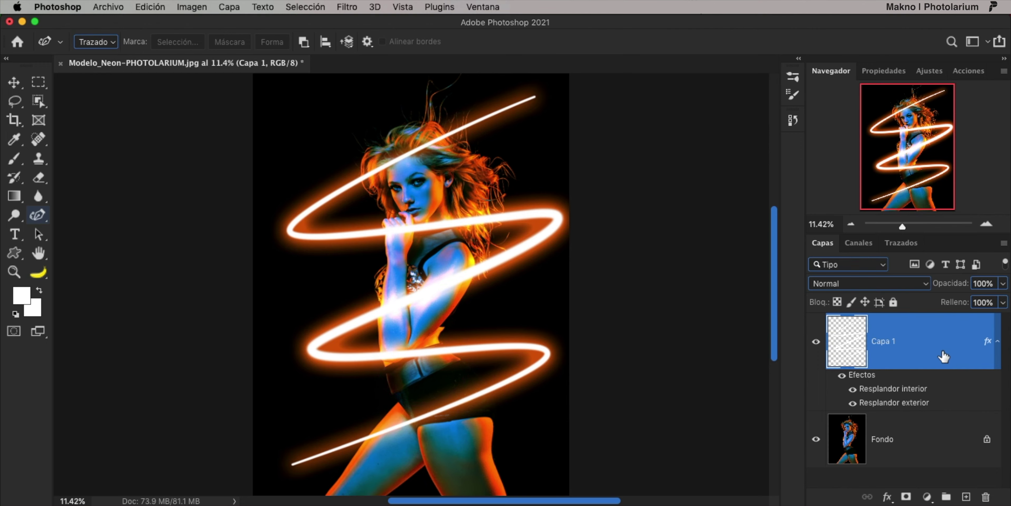
# Add a layer mask to Capa 1, leaving it white after inverting it twice.
pyautogui.click(905, 495)
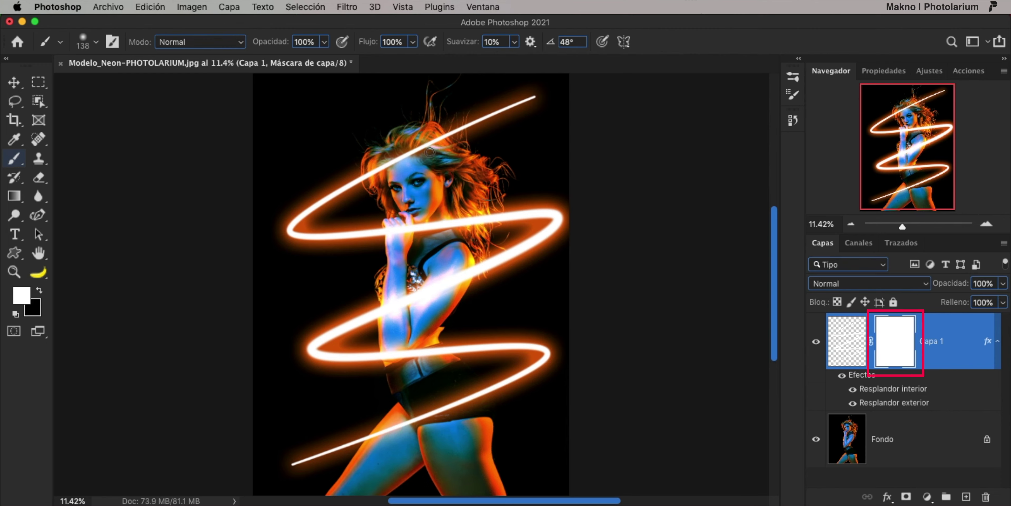
pyautogui.hotkey('ctrl', 'i')
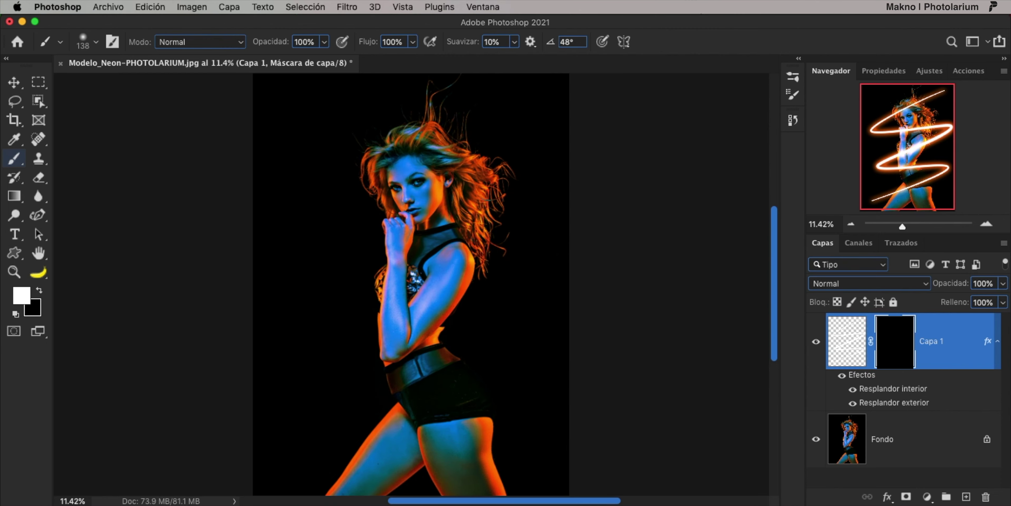
pyautogui.hotkey('ctrl', 'i')
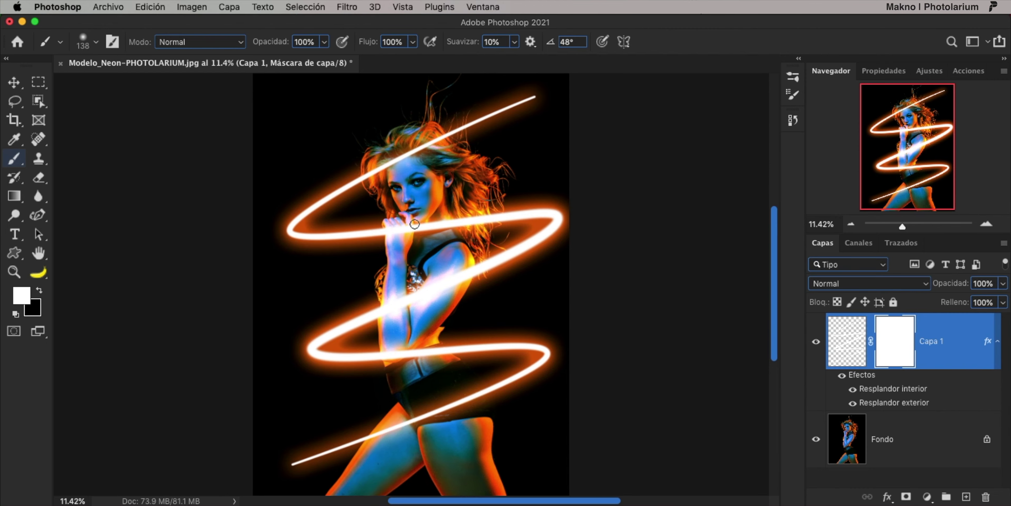
# Paint black on the mask to hide the spiral over her fist and the arm near the belt.
pyautogui.press('b')
pyautogui.press('x')
pyautogui.moveTo(416, 223); pyautogui.dragTo(489, 221)
pyautogui.press('x')
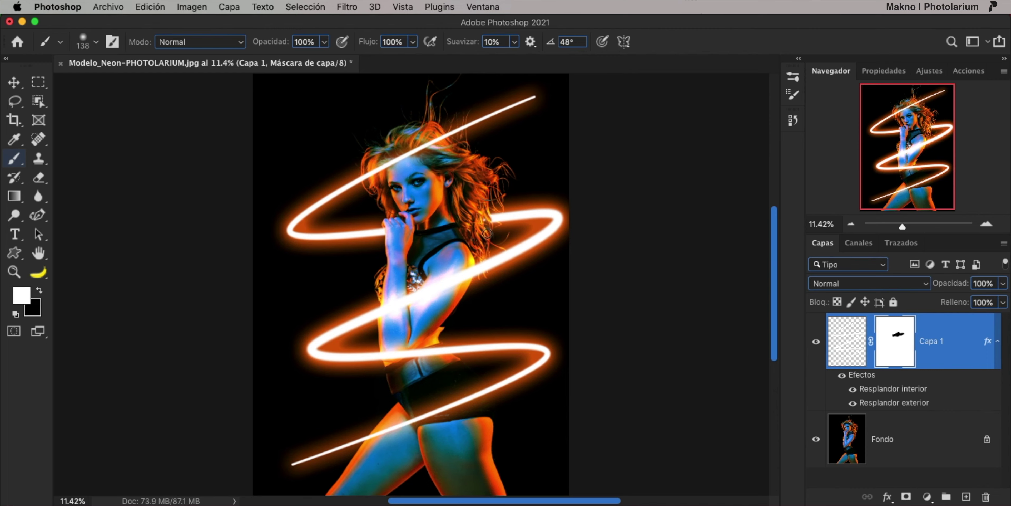
pyautogui.press('x')
pyautogui.moveTo(383, 355); pyautogui.dragTo(444, 350)
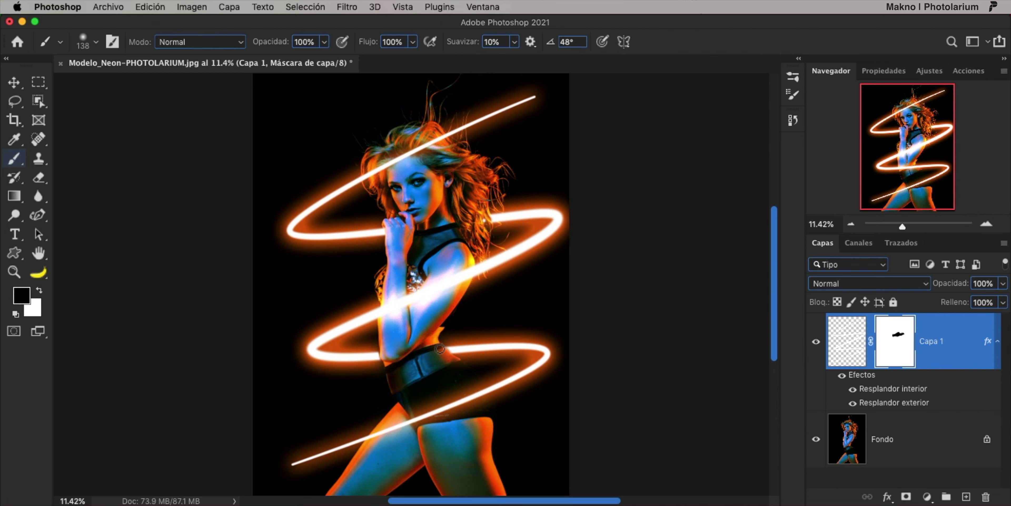
pyautogui.press('x')
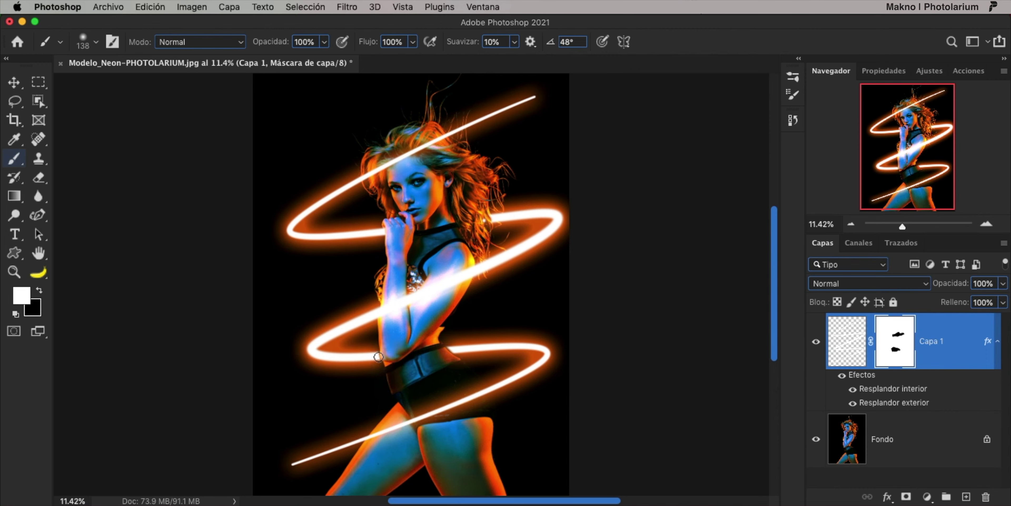